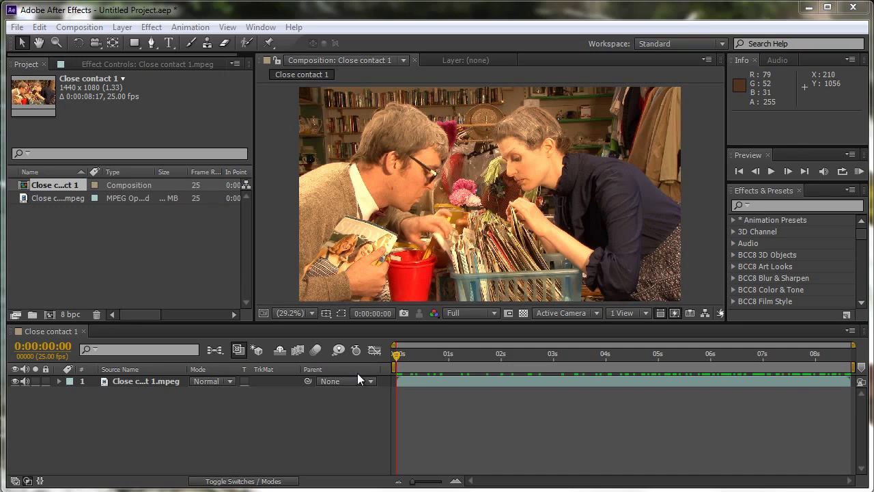
Preview the clip's motion, scrub to about 0:00:01:04, and select the Close contact 1.mpeg layer
left_click_drag(393, 359, 399, 384)
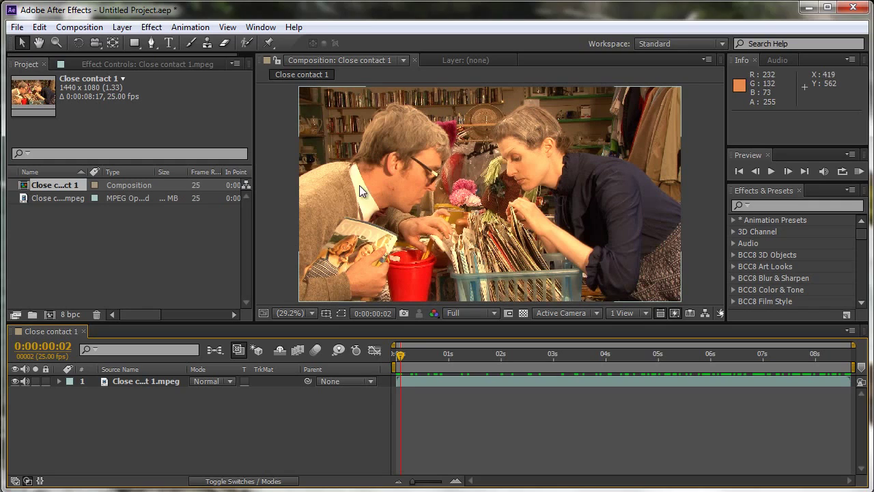
left_click(46, 27)
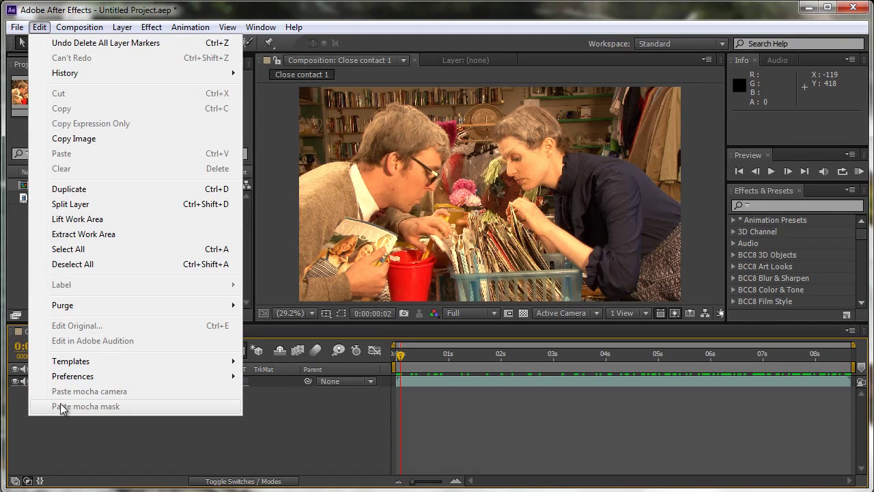
left_click(319, 412)
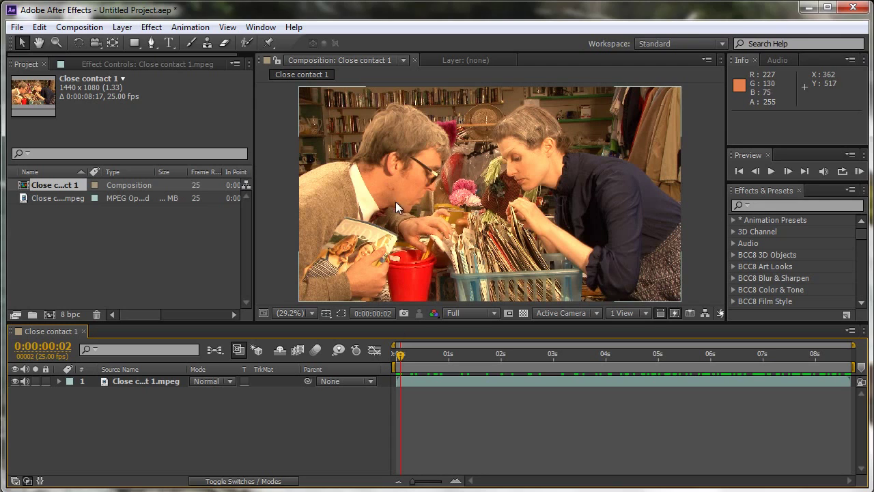
left_click_drag(401, 356, 463, 356)
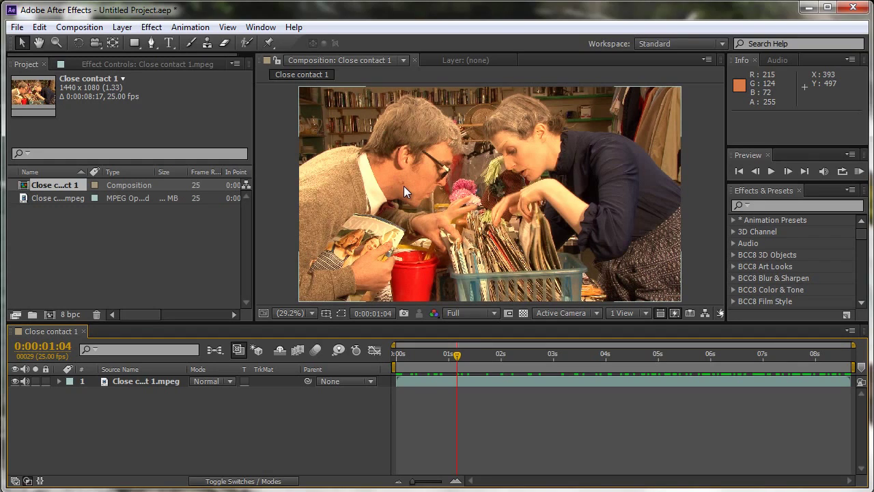
left_click(124, 384)
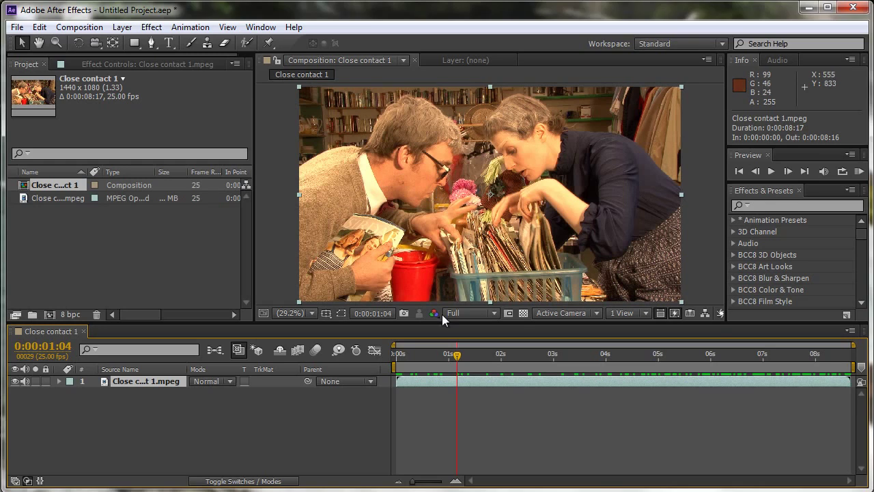
Return to 0:00:00:00 and add a Null 1 null object layer above the footage
left_click_drag(454, 356, 395, 356)
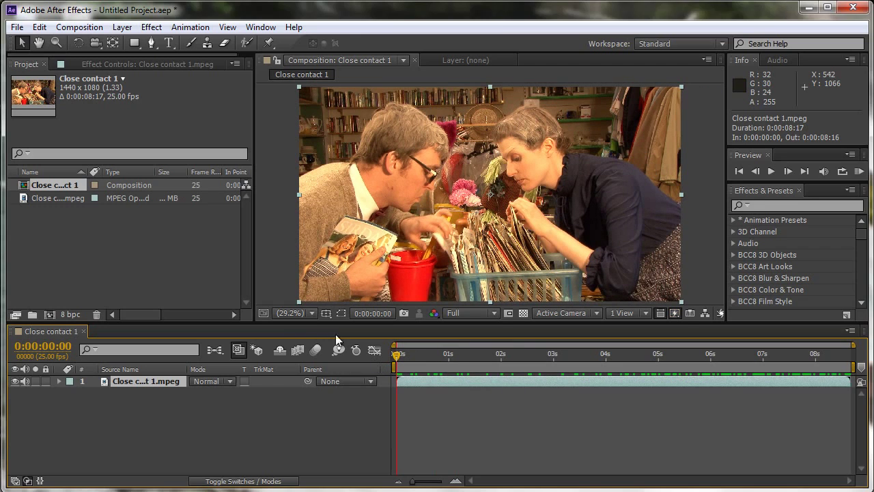
left_click(122, 27)
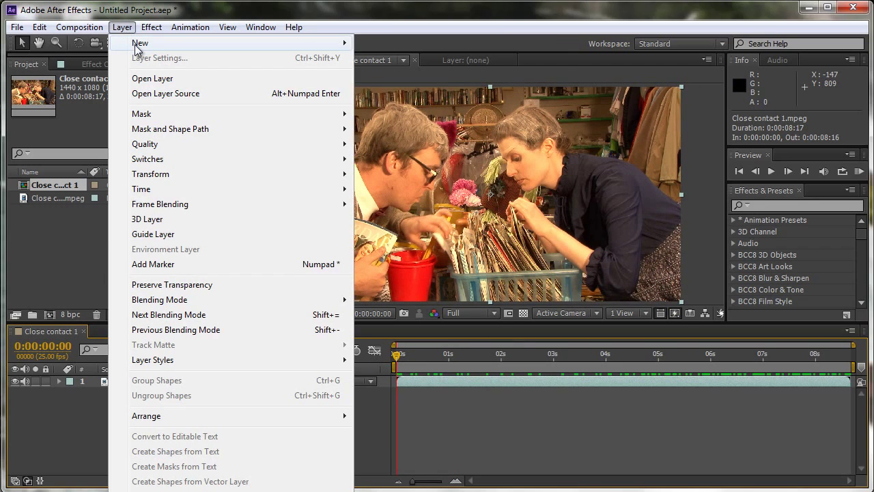
mouse_move(139, 44)
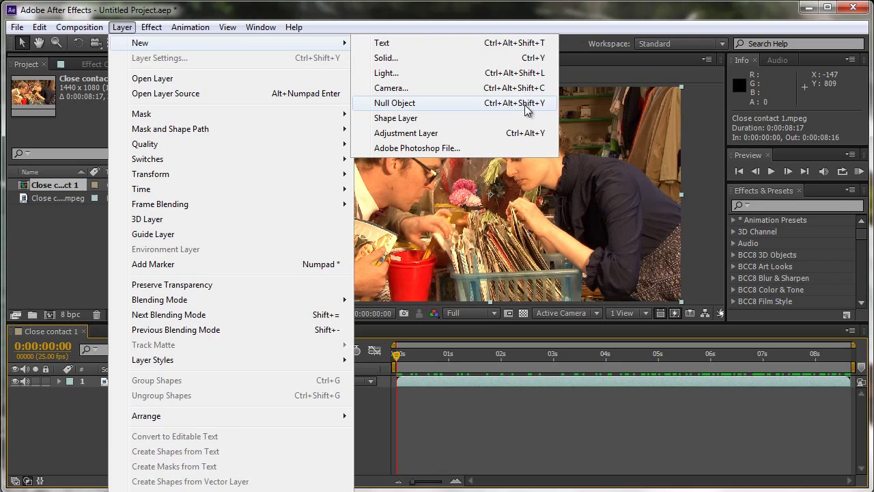
left_click(491, 105)
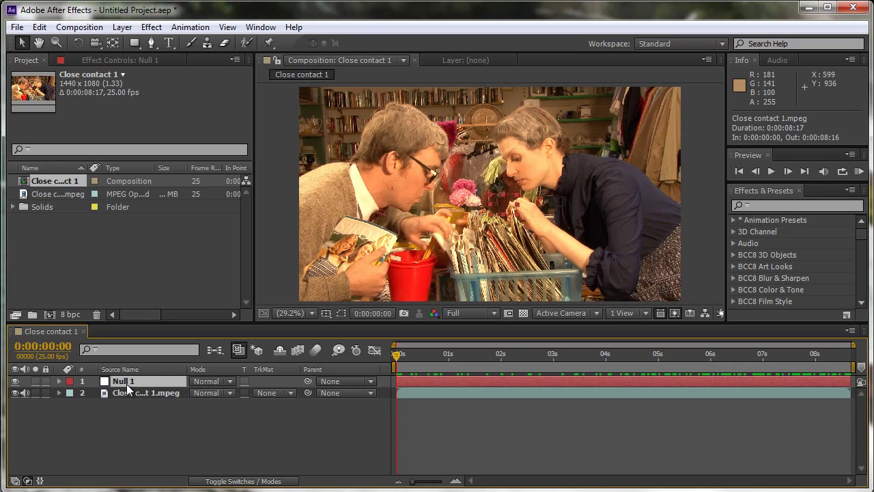
Look over the workspace list, then show the Tracker panel from the Window menu
left_click(721, 43)
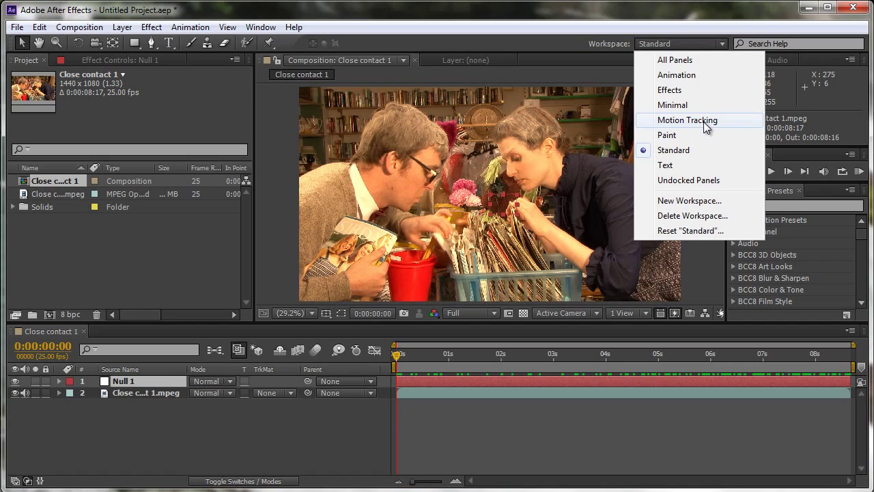
left_click(266, 28)
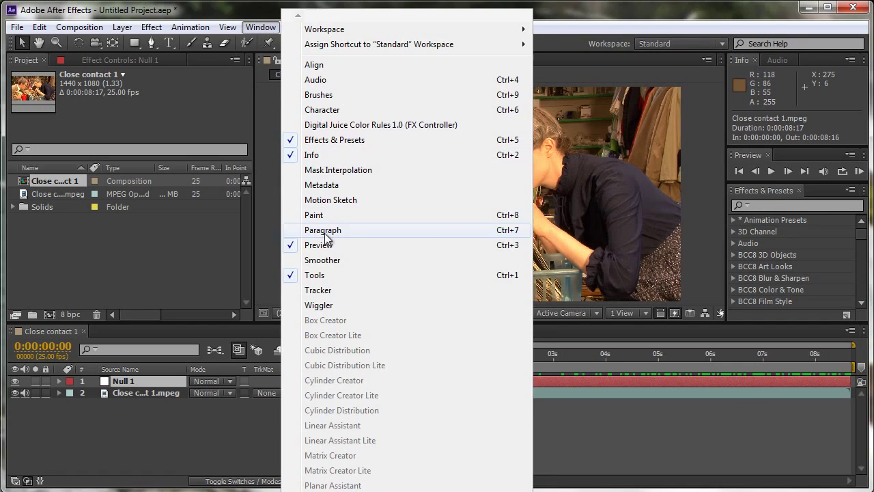
left_click(328, 291)
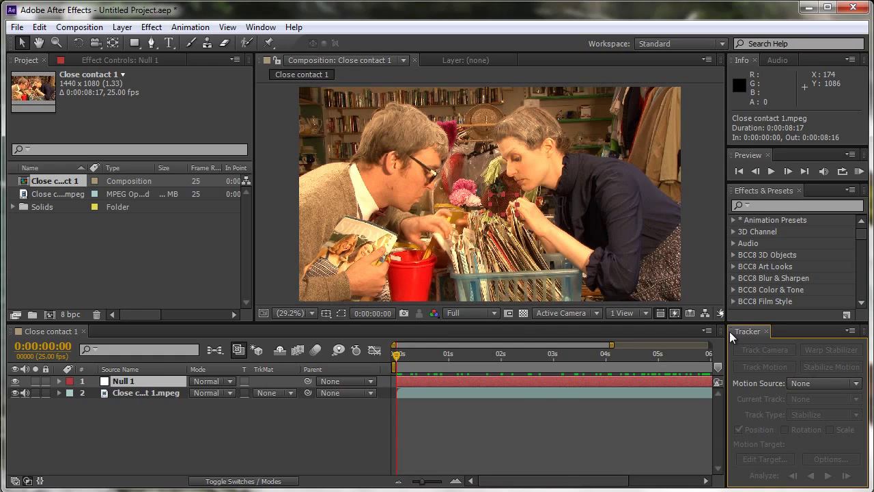
Dock the Tracker beside Effects & Presets, make it taller, and select the Close contact 1.mpeg layer
left_click_drag(731, 332, 764, 272)
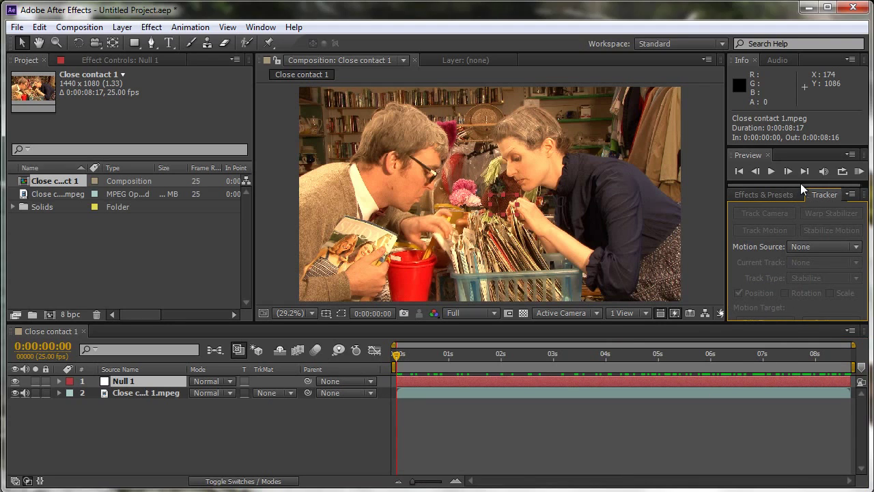
left_click_drag(801, 183, 800, 109)
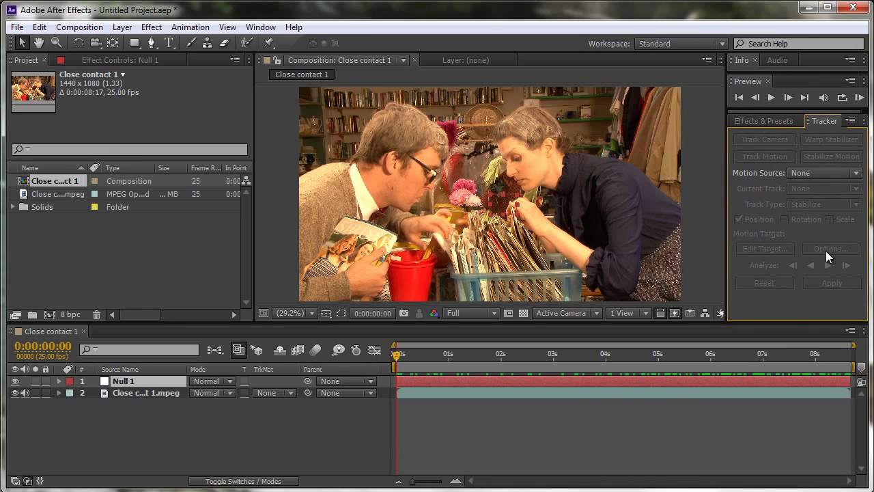
left_click(843, 173)
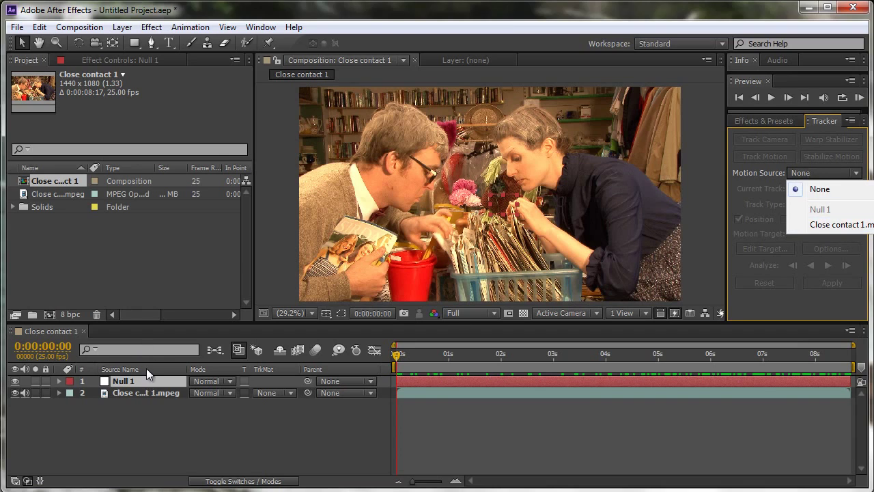
left_click(146, 393)
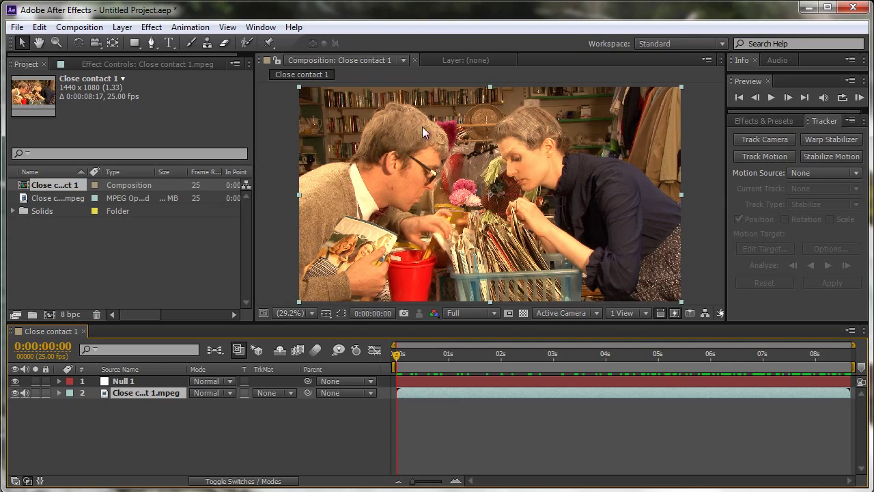
Start Track Motion on the footage, enlarge the Layer panel, and zoom to 400% on Track Point 1
left_click(765, 156)
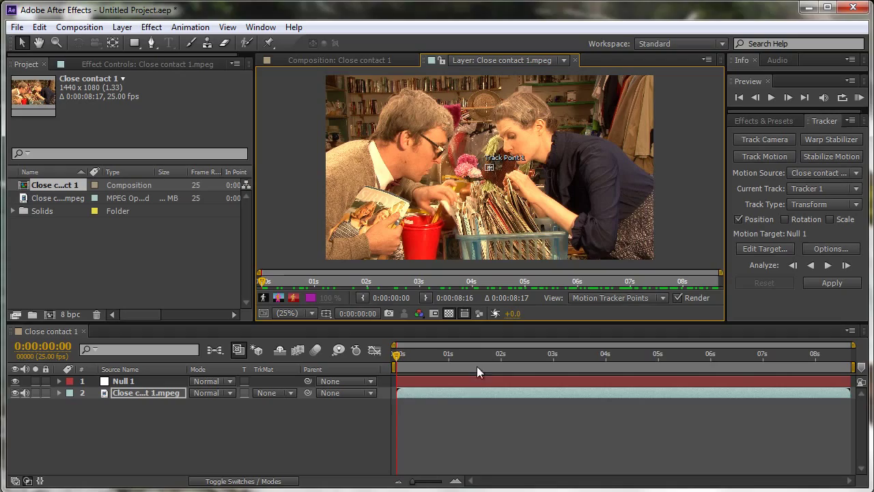
left_click_drag(477, 320, 478, 382)
key("slash")
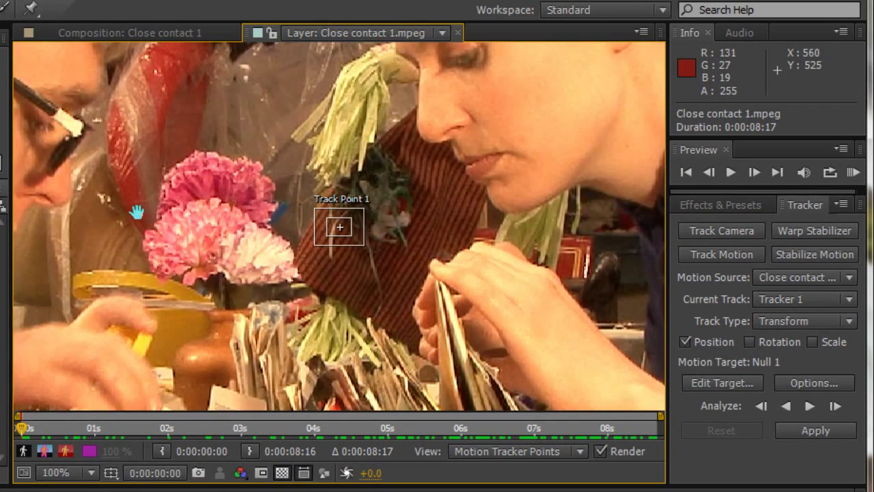
left_click_drag(137, 212, 369, 237)
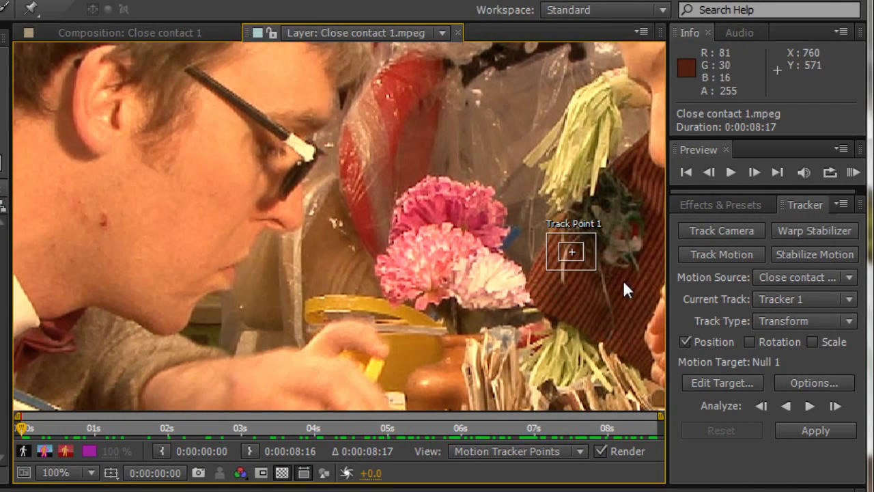
left_click_drag(620, 283, 418, 294)
scroll(418, 294, "up", 4)
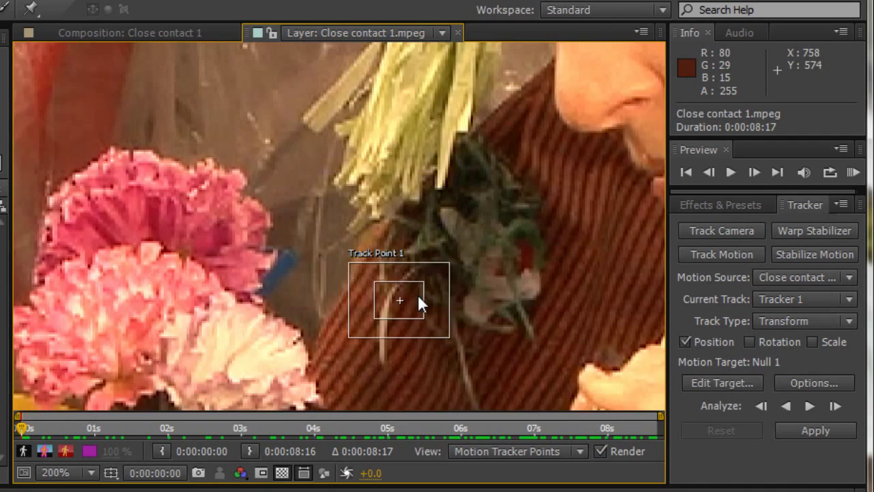
left_click_drag(569, 267, 429, 142)
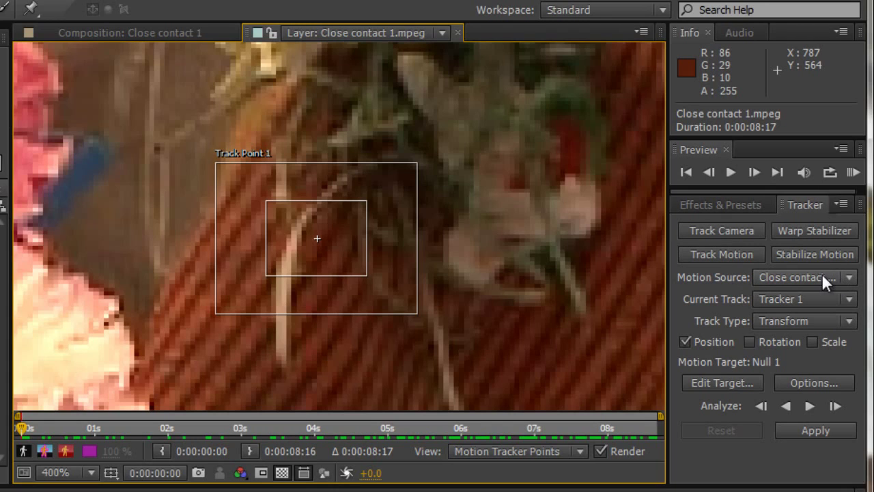
Keep Tracker 1 as the current track and Transform as the track type
left_click(851, 301)
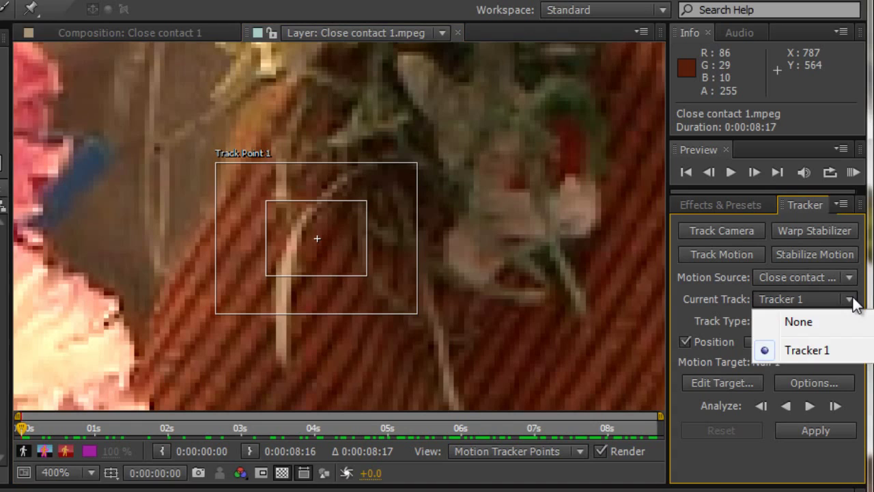
left_click(853, 300)
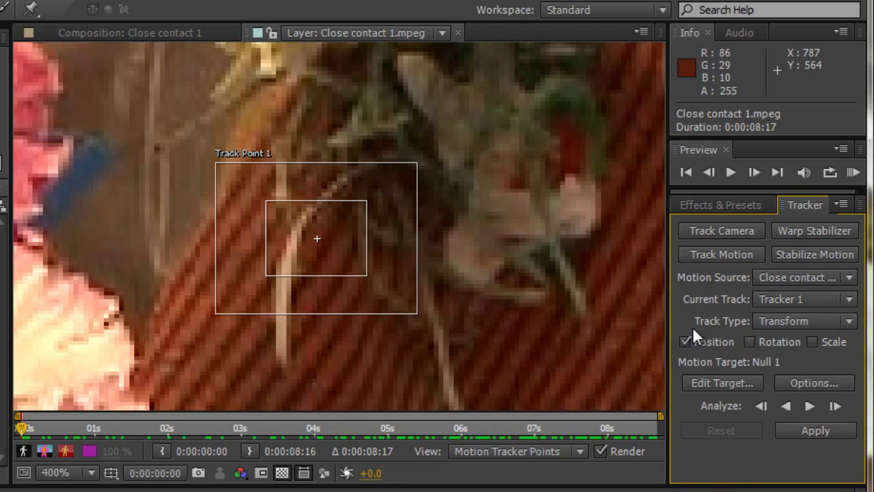
left_click(846, 321)
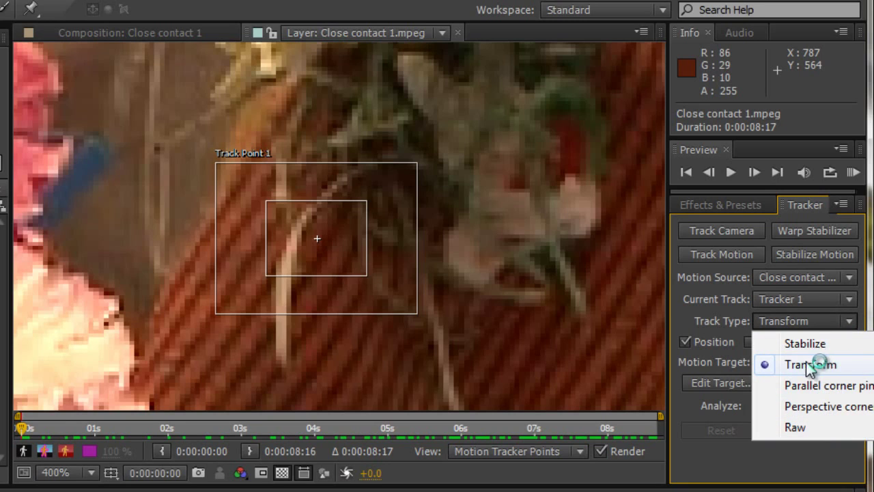
left_click(845, 323)
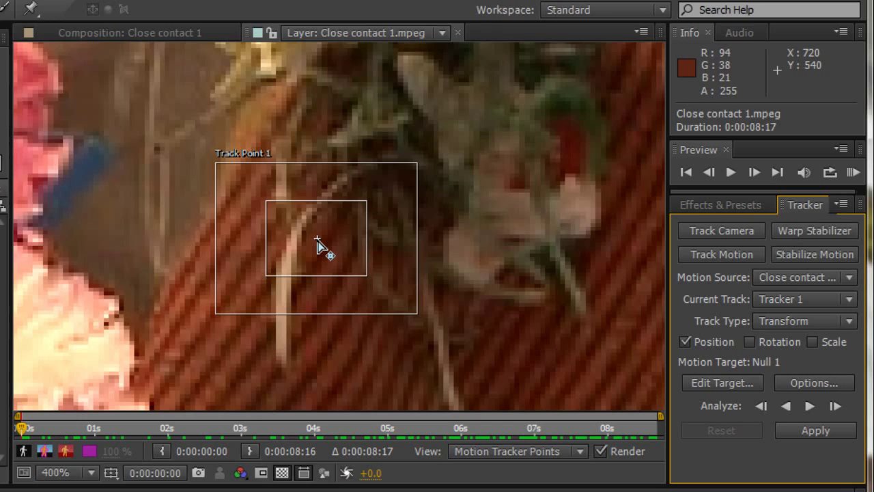
Move Track Point 1 onto the small dark mole on the man's cheek
left_click(318, 244)
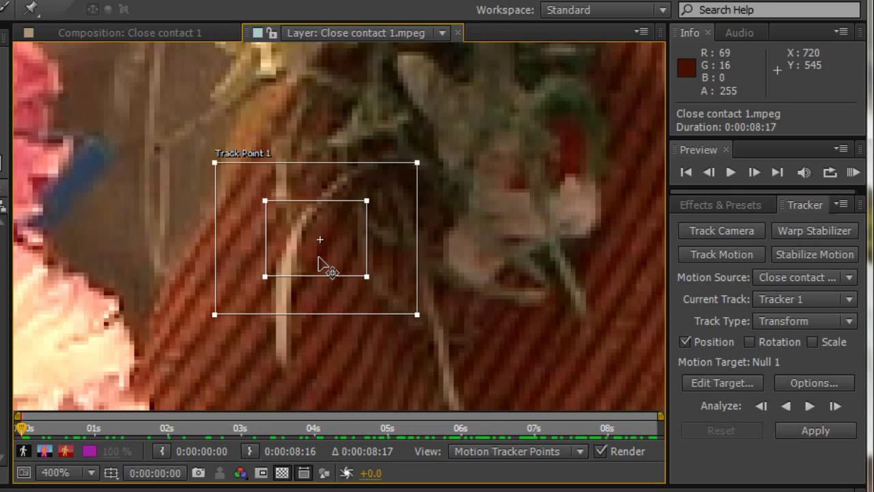
key("comma")
key("comma")
key("comma")
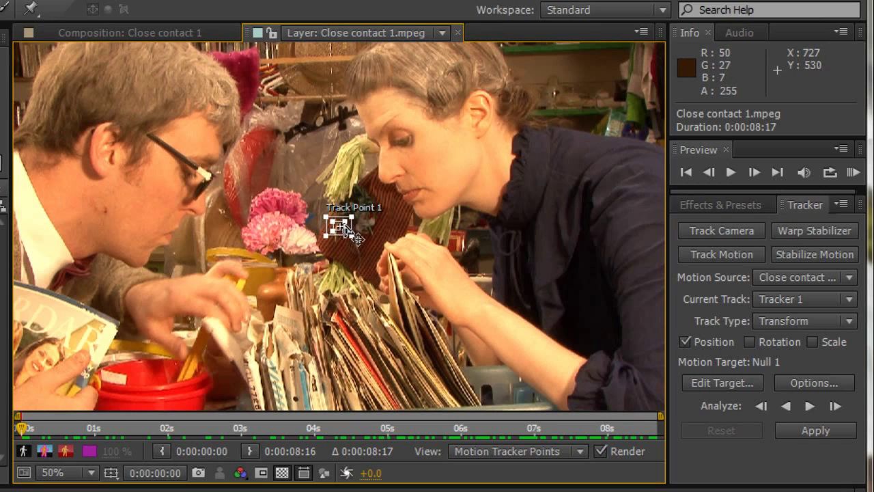
left_click_drag(344, 227, 321, 230)
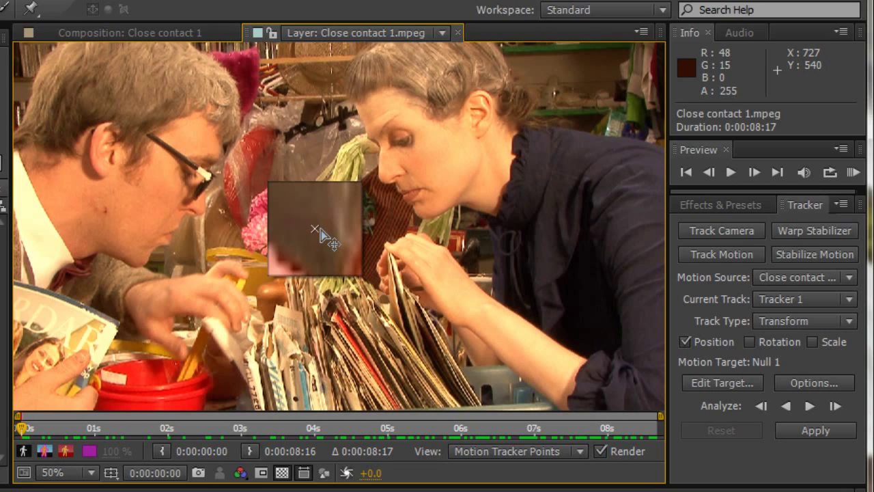
left_click_drag(321, 231, 108, 213)
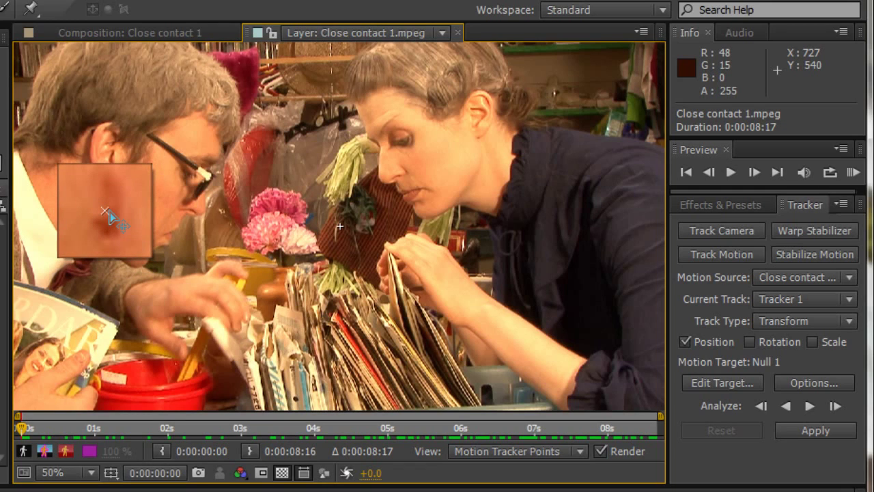
left_click_drag(108, 213, 108, 213)
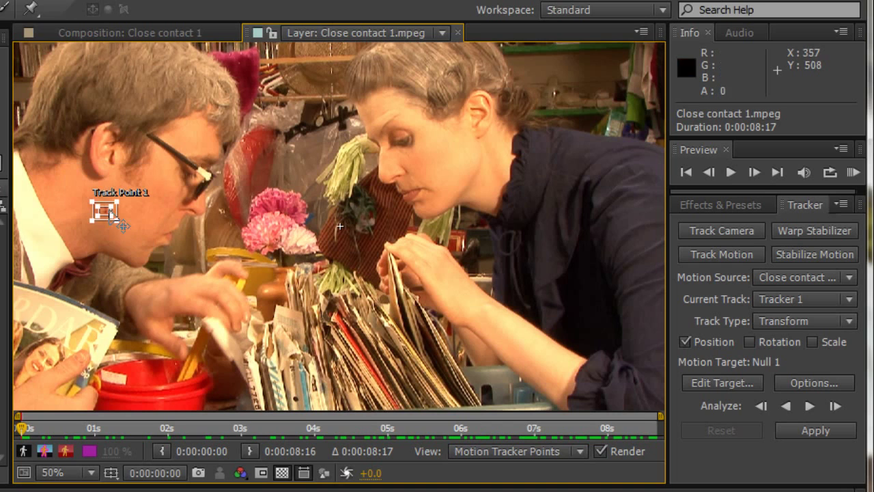
At 400% zoom, fit the feature box snugly around the cheek mole and enlarge the search region
scroll(77, 264, "up", 2)
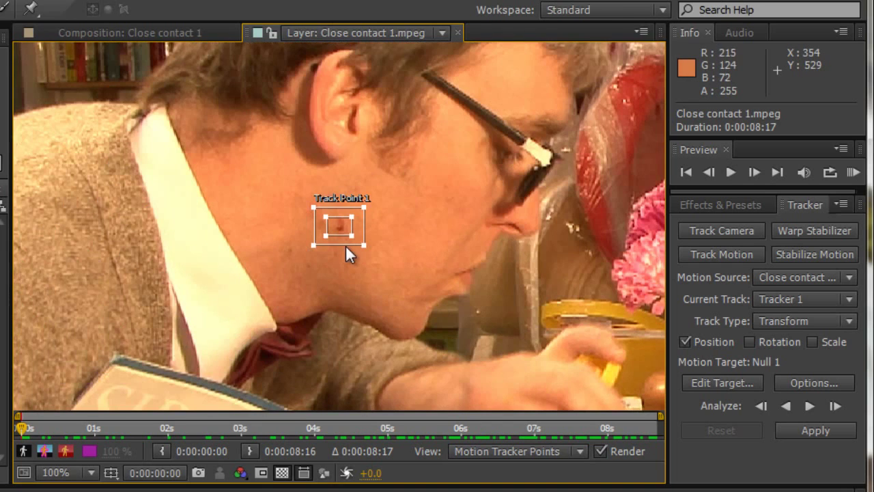
scroll(345, 245, "up", 1)
scroll(445, 252, "up", 1)
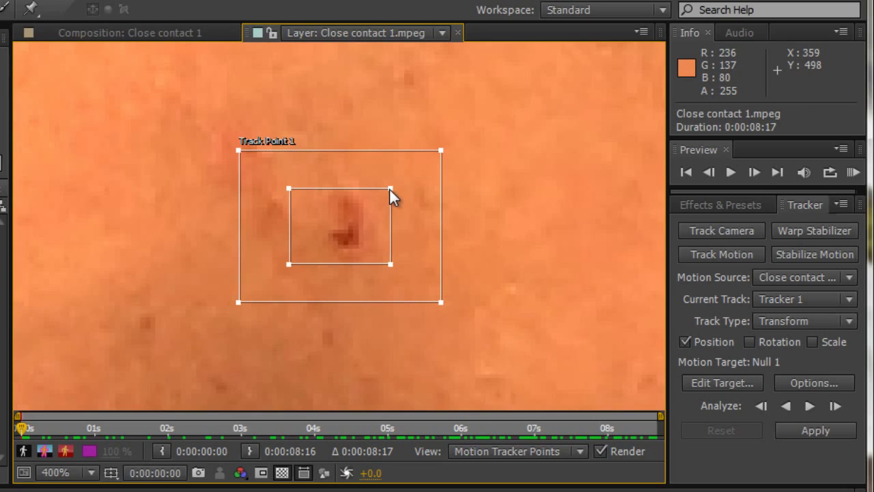
left_click_drag(390, 188, 363, 201)
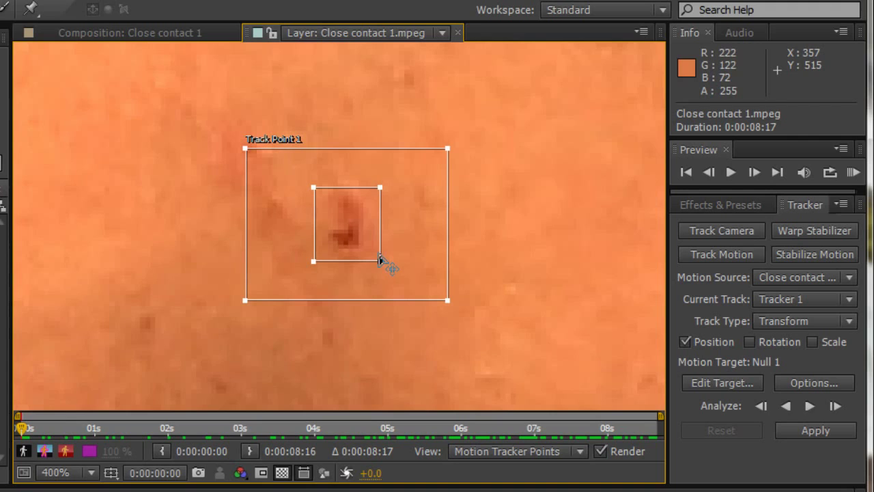
left_click_drag(379, 259, 362, 219)
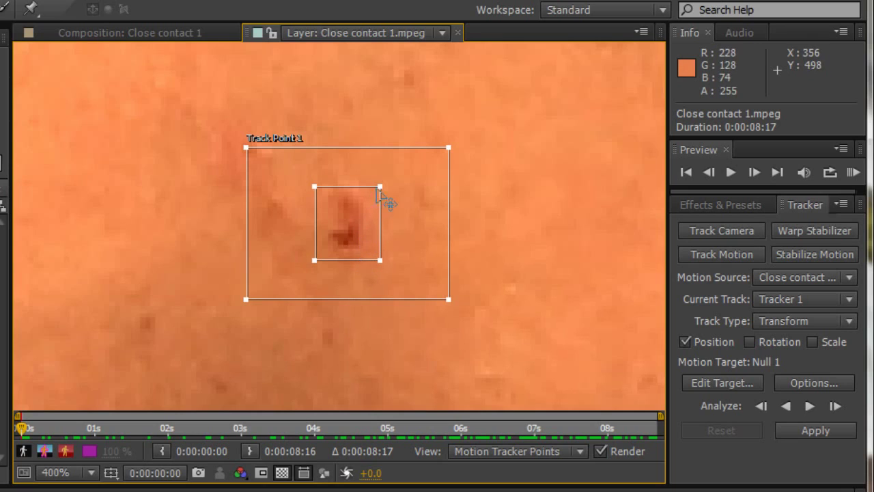
left_click_drag(379, 187, 377, 184)
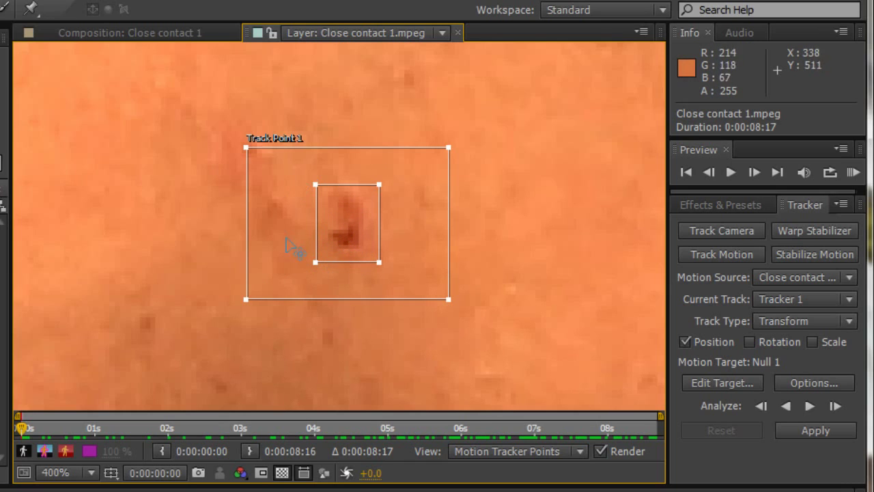
left_click_drag(380, 181, 375, 182)
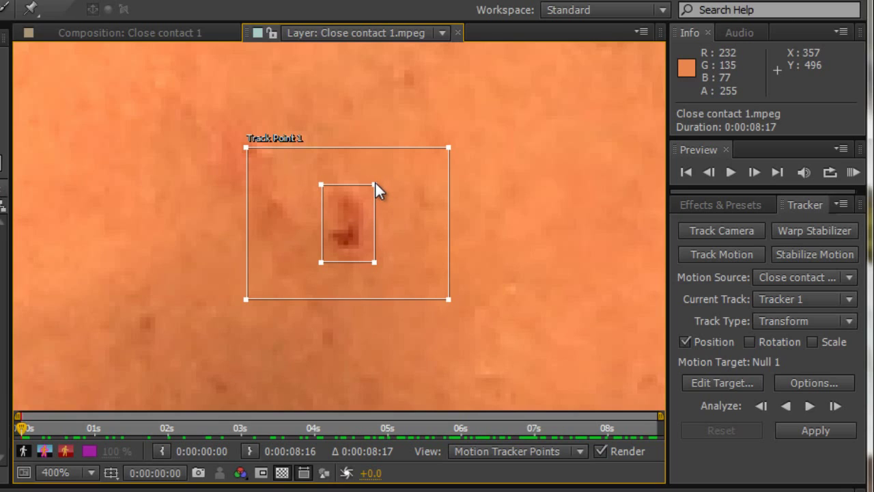
left_click_drag(370, 259, 371, 254)
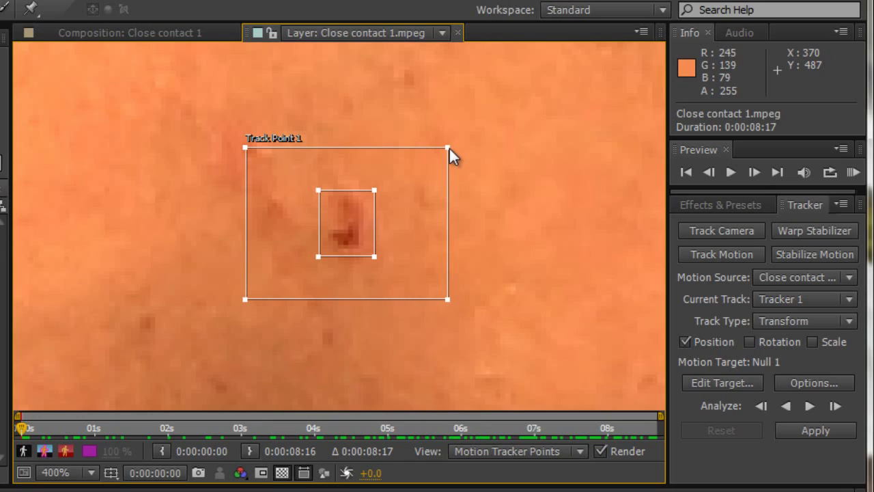
left_click_drag(449, 148, 450, 129)
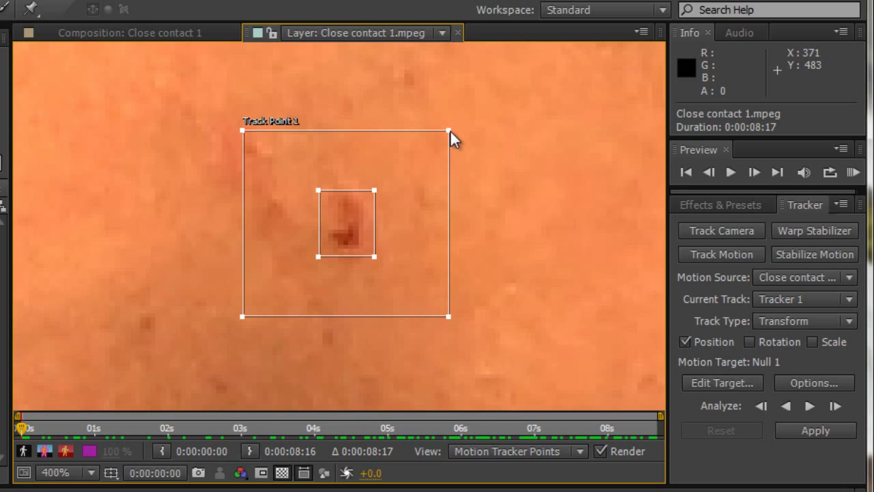
key("Page_Down")
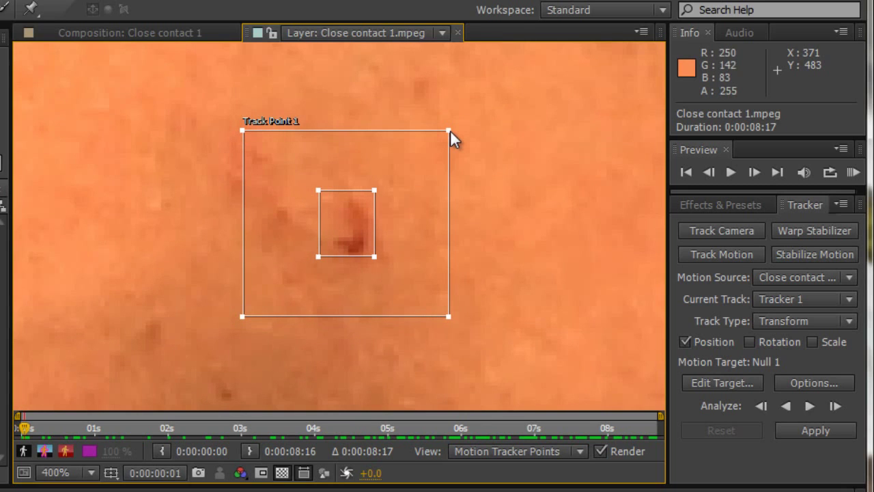
key("Page_Down")
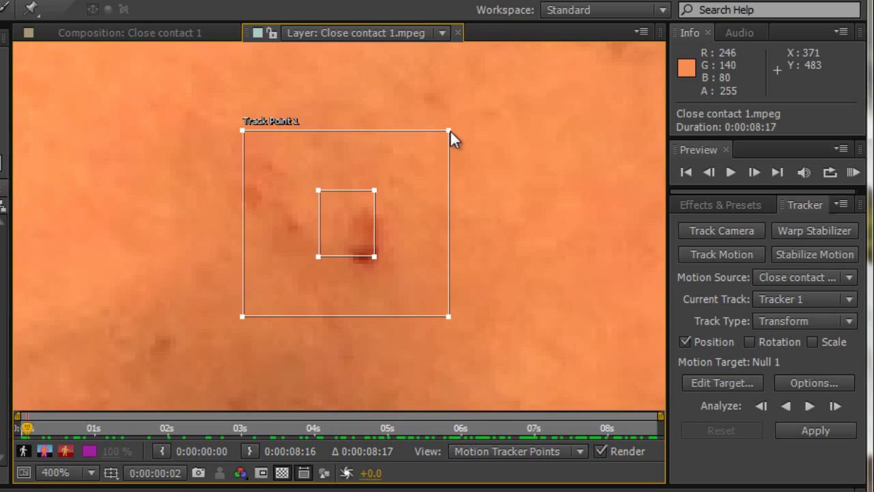
key("Page_Up")
key("Page_Up")
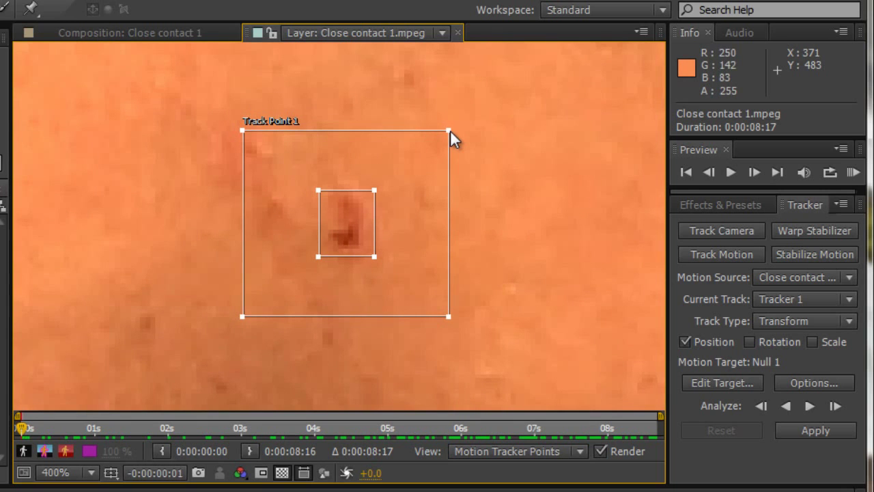
key("Page_Down")
key("Page_Down")
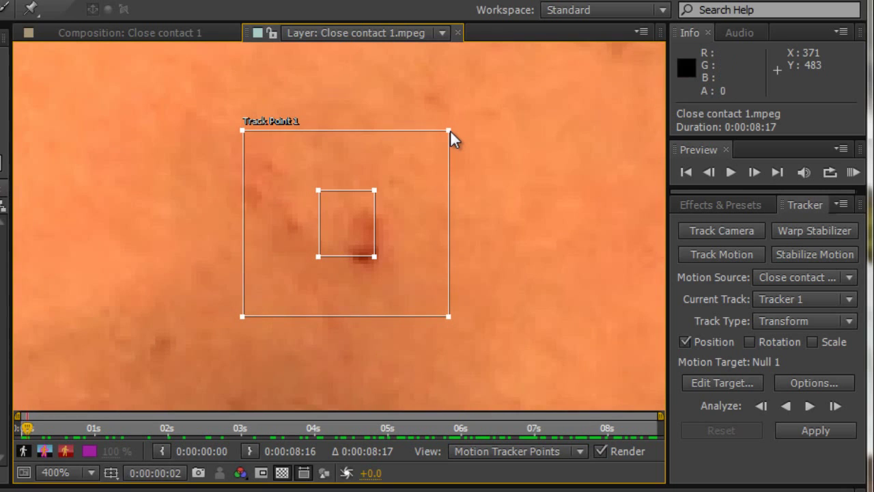
key("Page_Up")
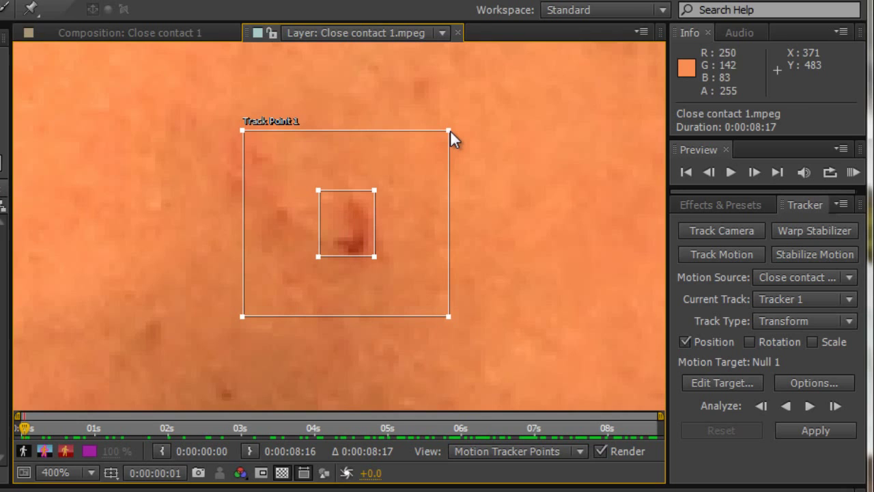
key("Page_Up")
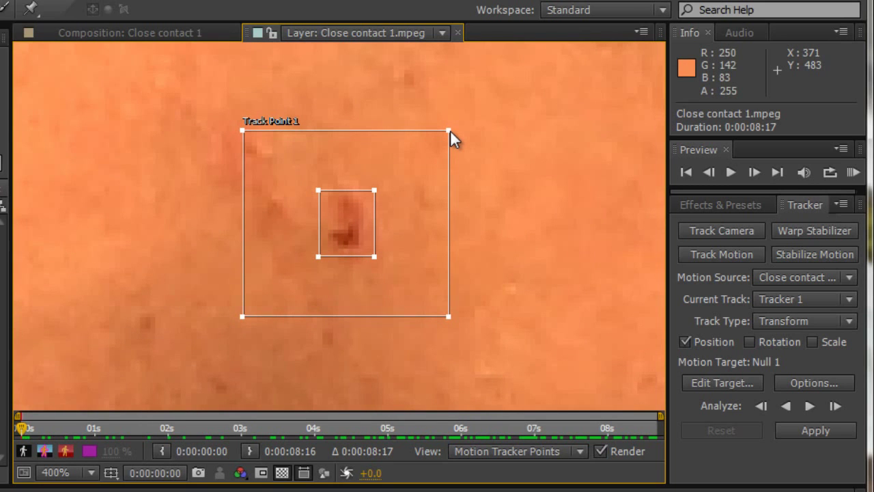
key("comma")
key("comma")
key("comma")
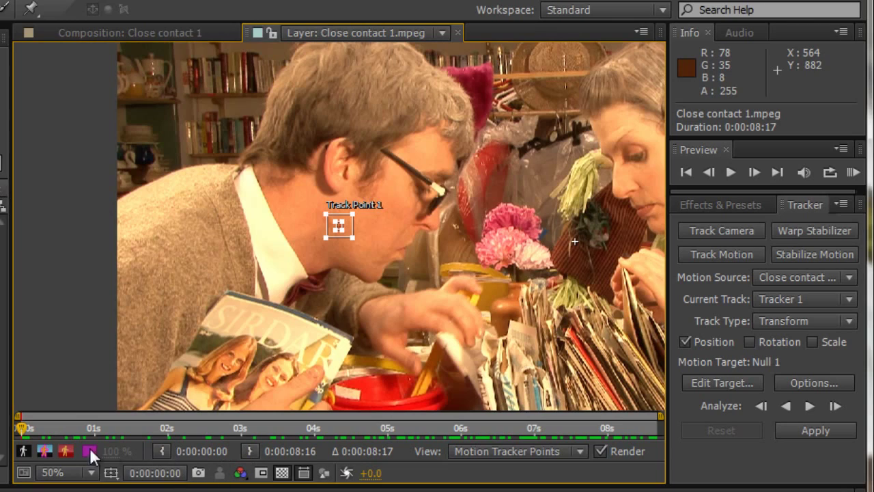
At 0:00:05:02, drag Track Point 1 back onto the cheek mole and zoom in on it
left_click_drag(27, 427, 400, 442)
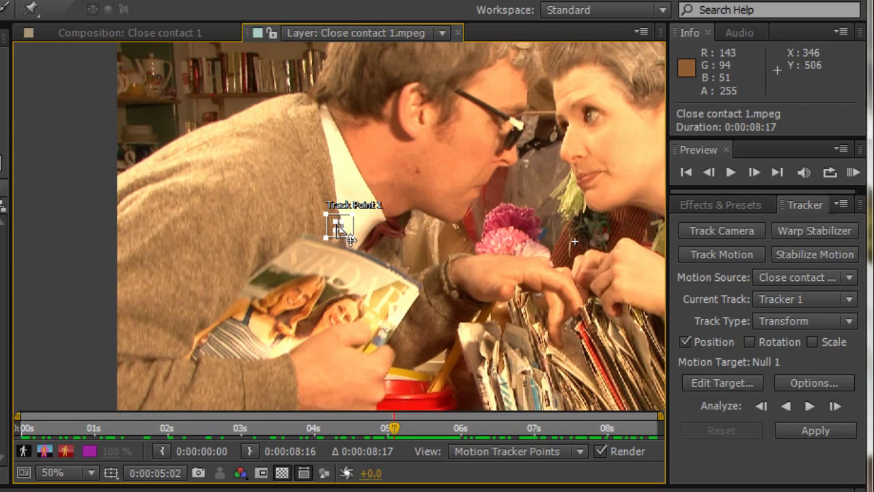
left_click_drag(349, 238, 418, 175)
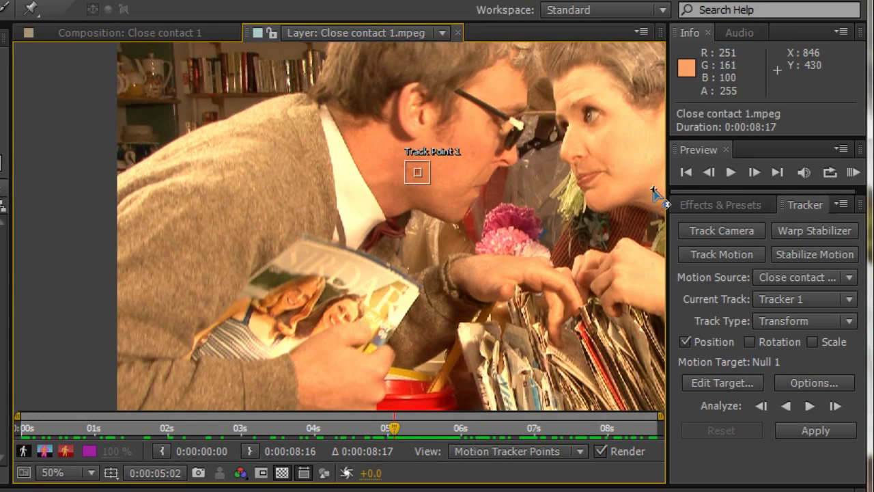
mouse_move(415, 172)
key("period")
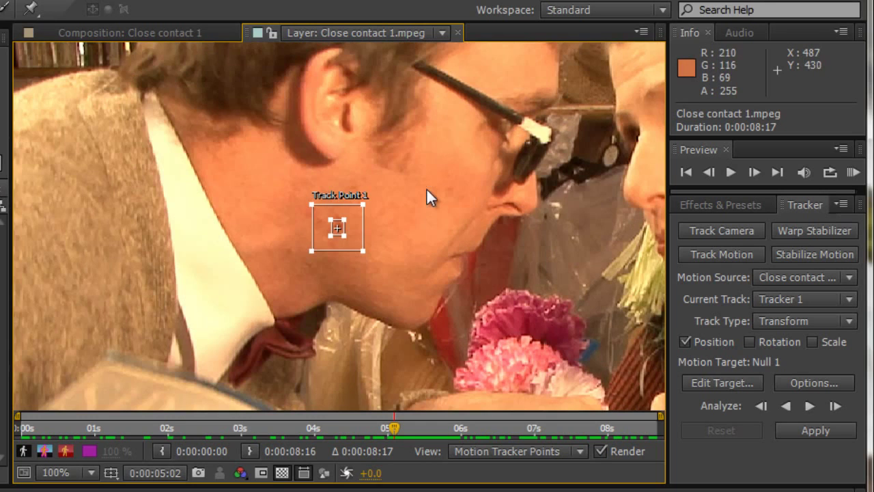
key("period")
Check the mole's frame-to-frame movement around 0:00:05:02 and widen the search box up and left
mouse_move(356, 224)
left_mouse_down()
mouse_move(346, 207)
mouse_move(343, 223)
left_mouse_up()
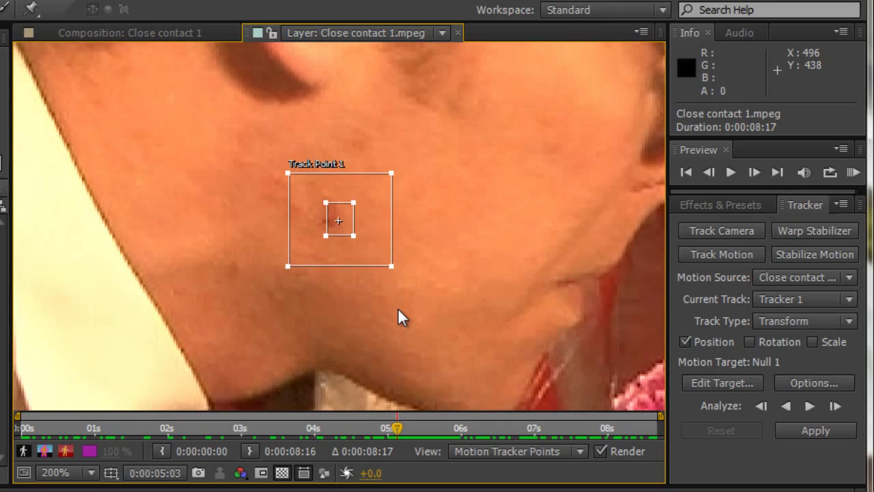
key("Page_Down")
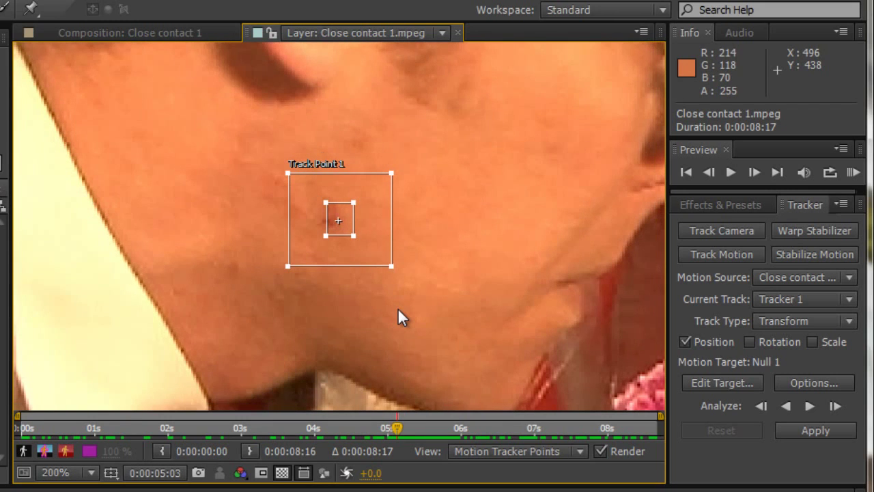
key("Page_Down")
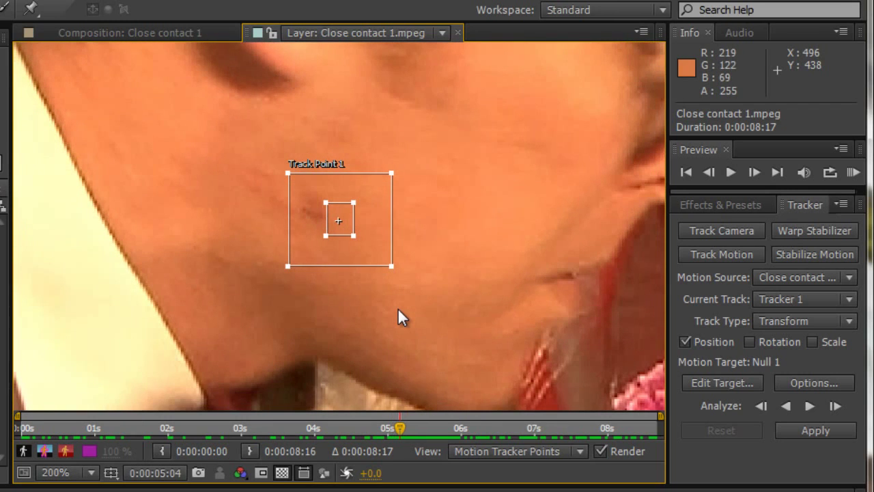
key("Page_Down")
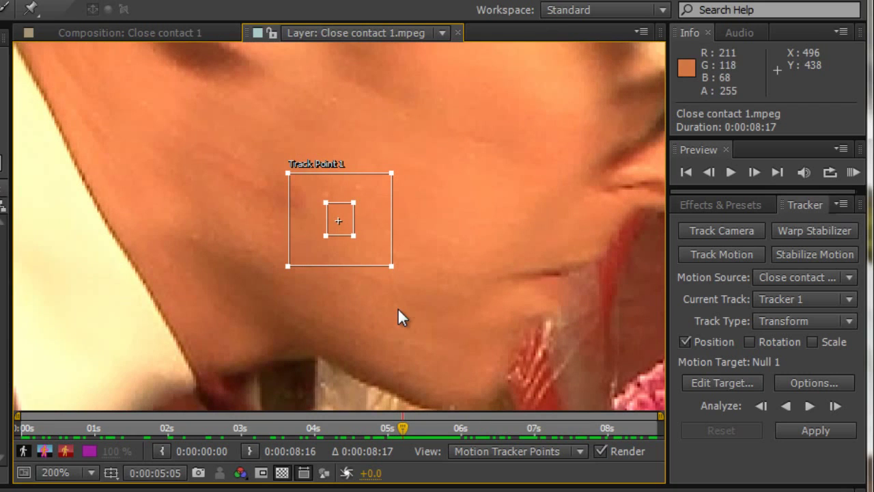
key("Page_Up")
key("Page_Down")
key("Page_Up")
key("Page_Up")
key("Page_Up")
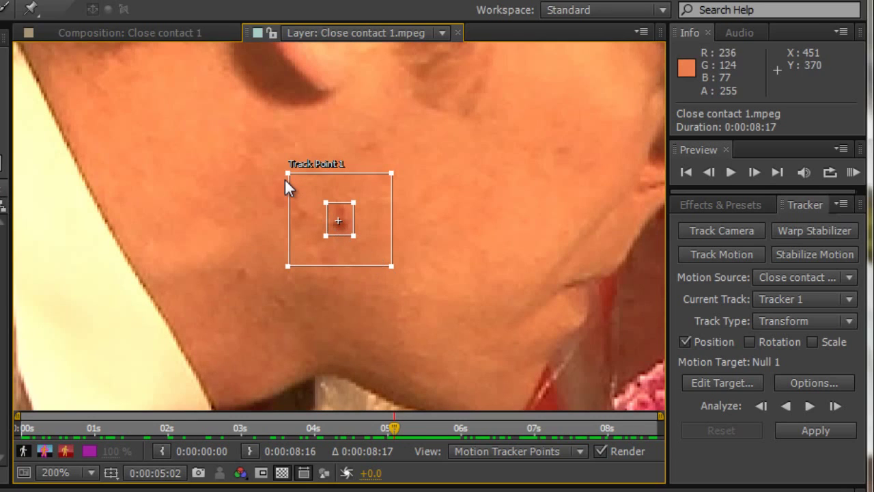
left_click_drag(285, 174, 264, 155)
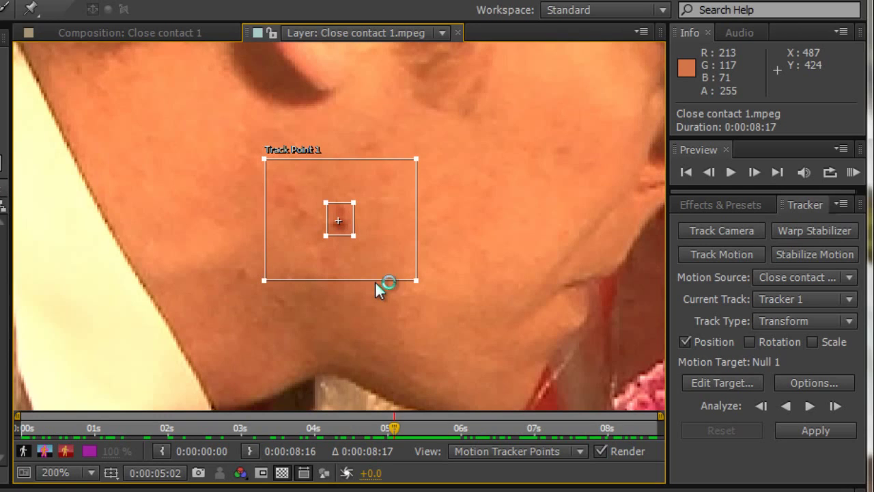
key("comma")
key("comma")
key("comma")
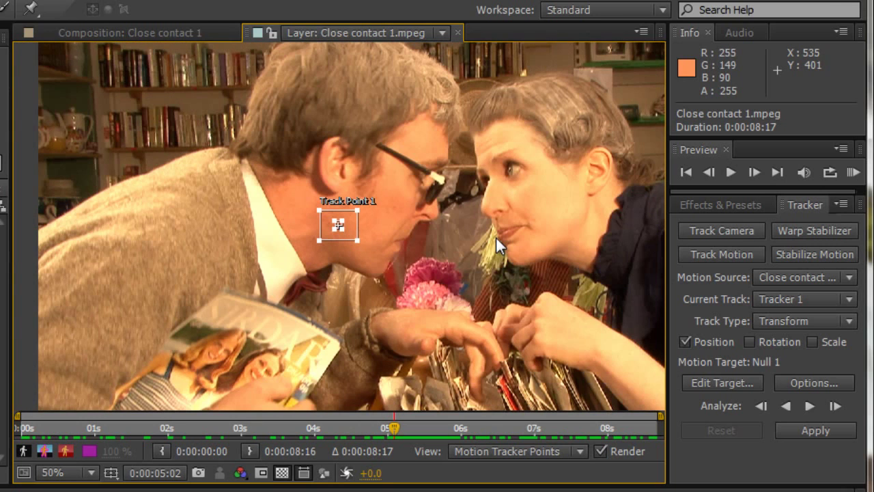